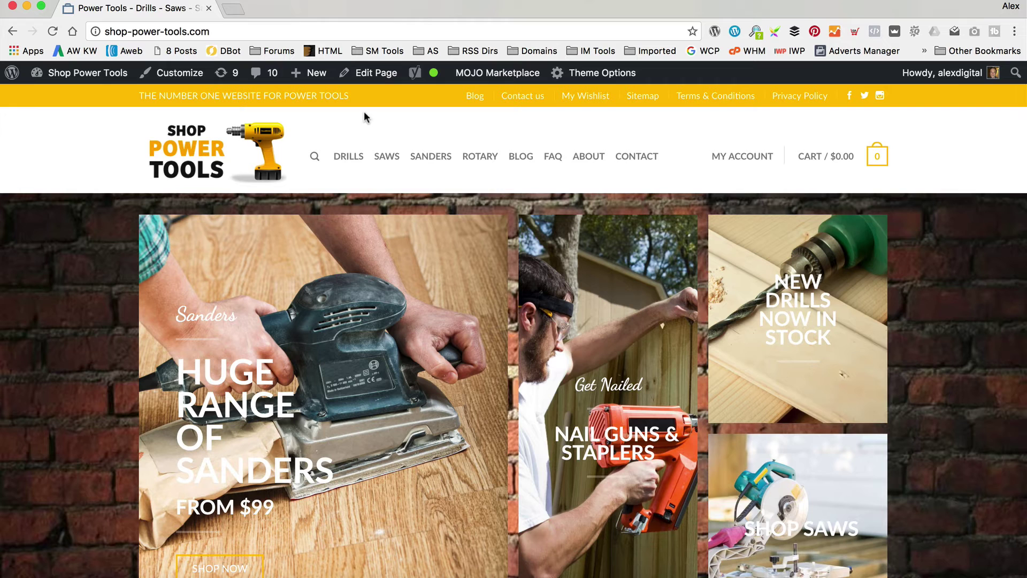
Go to the Dashboard from the admin bar, then on to Plugins > Add New
mouse_move(87, 72)
click(84, 100)
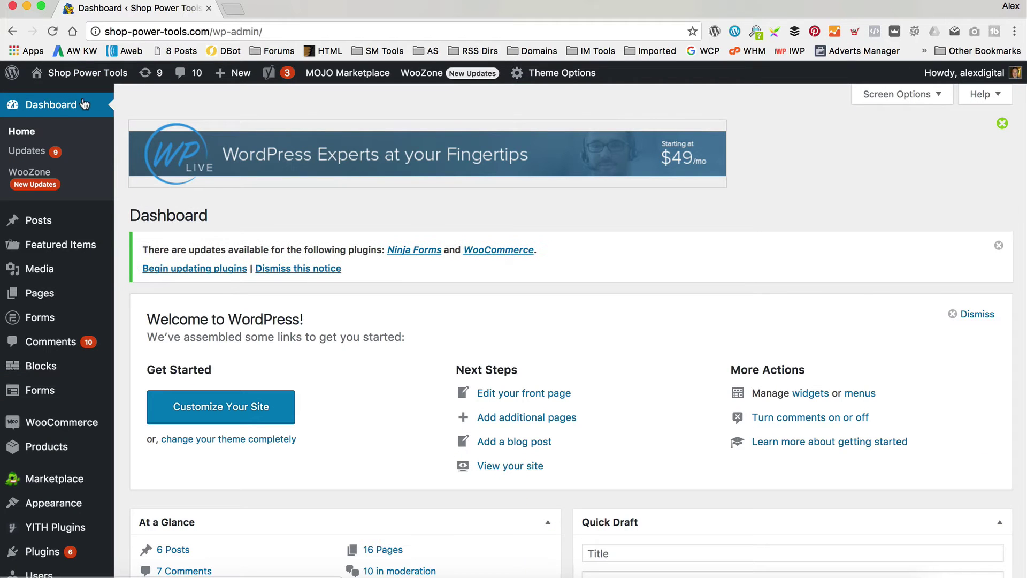
scroll(84, 104, down, 3)
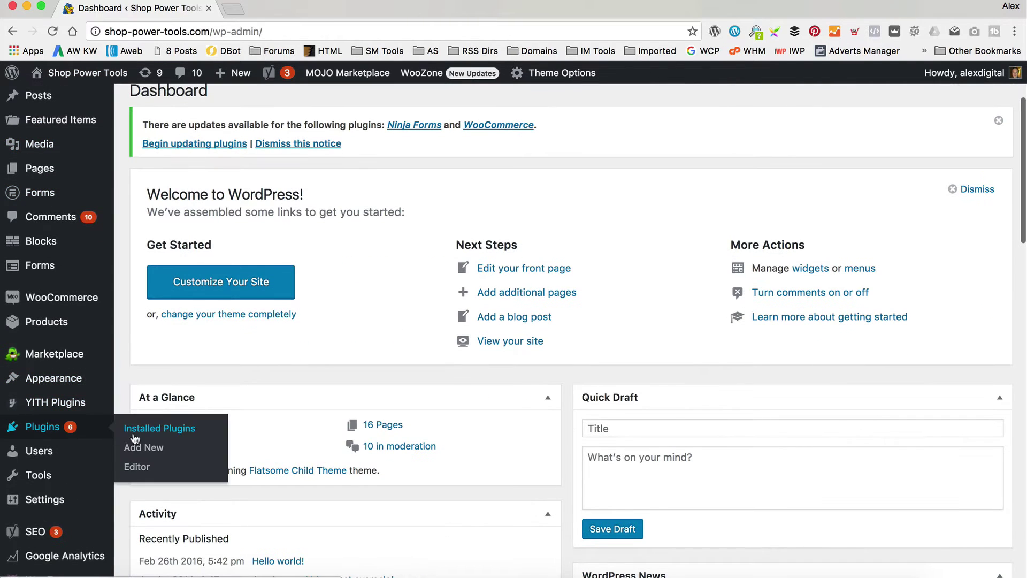
click(153, 449)
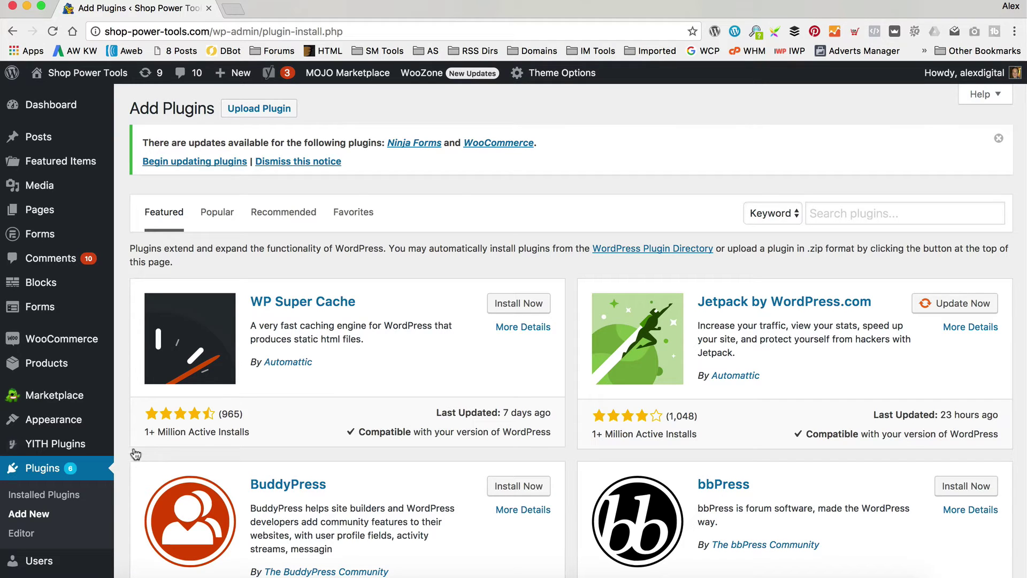
Search for 'easy theme update', then install and activate Easy Theme and Plugin Upgrades
click(847, 214)
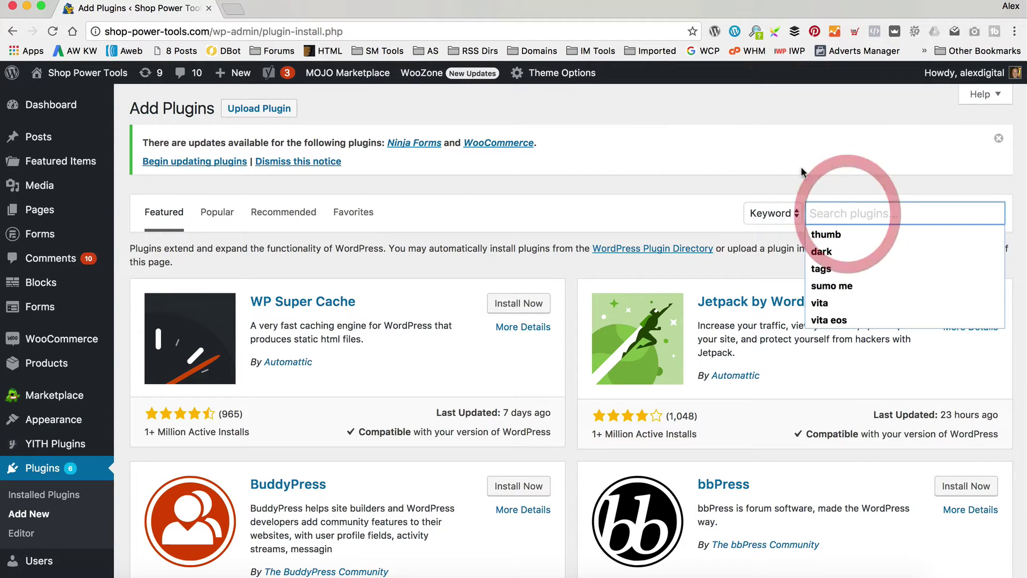
click(763, 169)
click(860, 213)
text(easy )
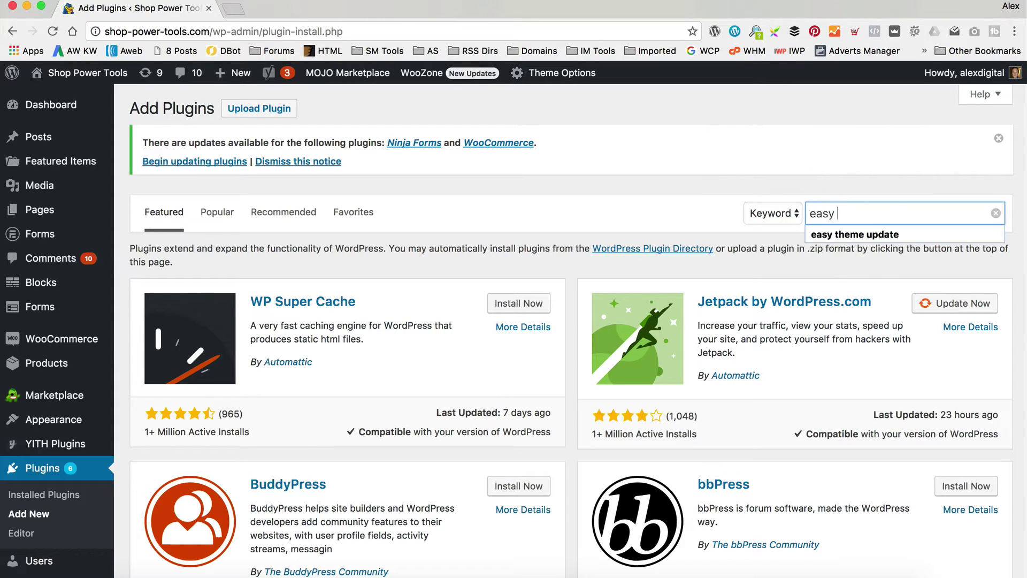
text(theme update)
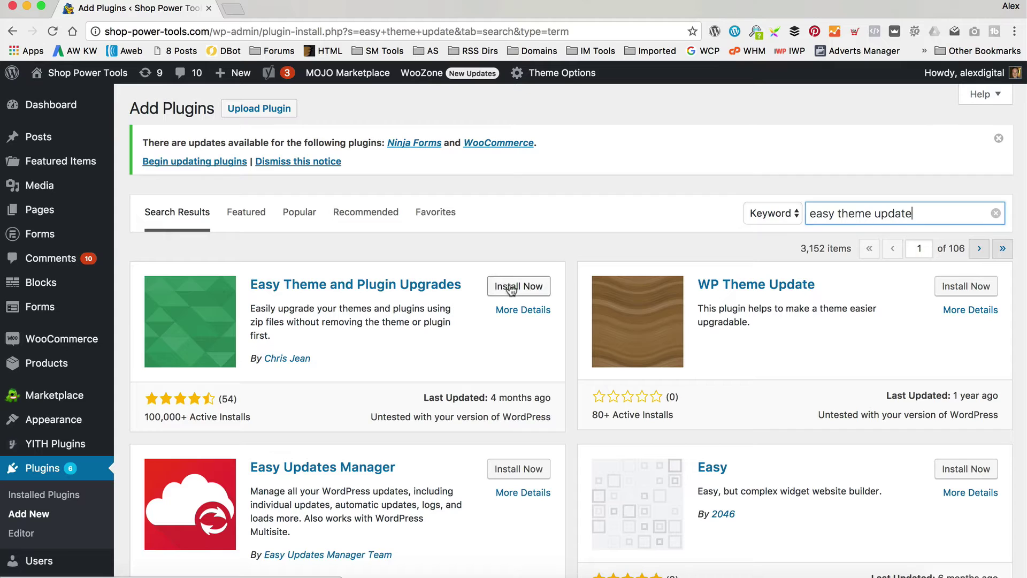
click(518, 286)
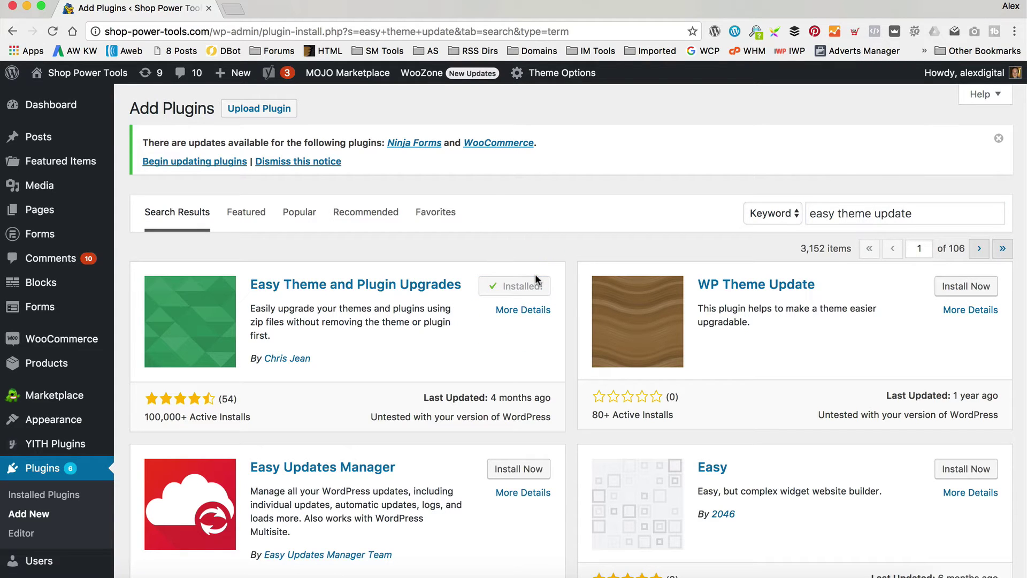
click(528, 292)
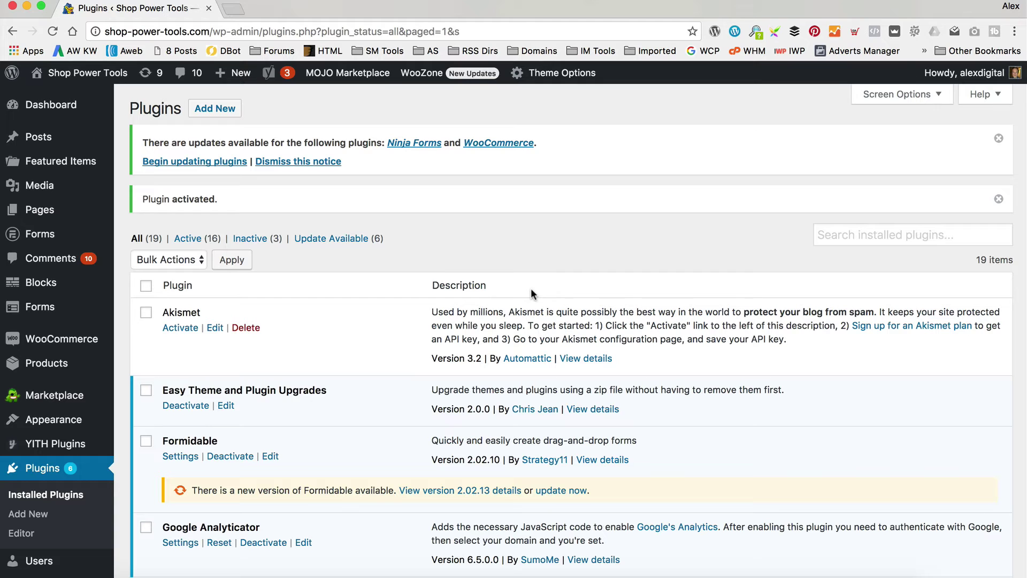
Open themeforest.net in a new tab, filter Downloads to ThemeForest, and show Flatsome's download options
click(233, 9)
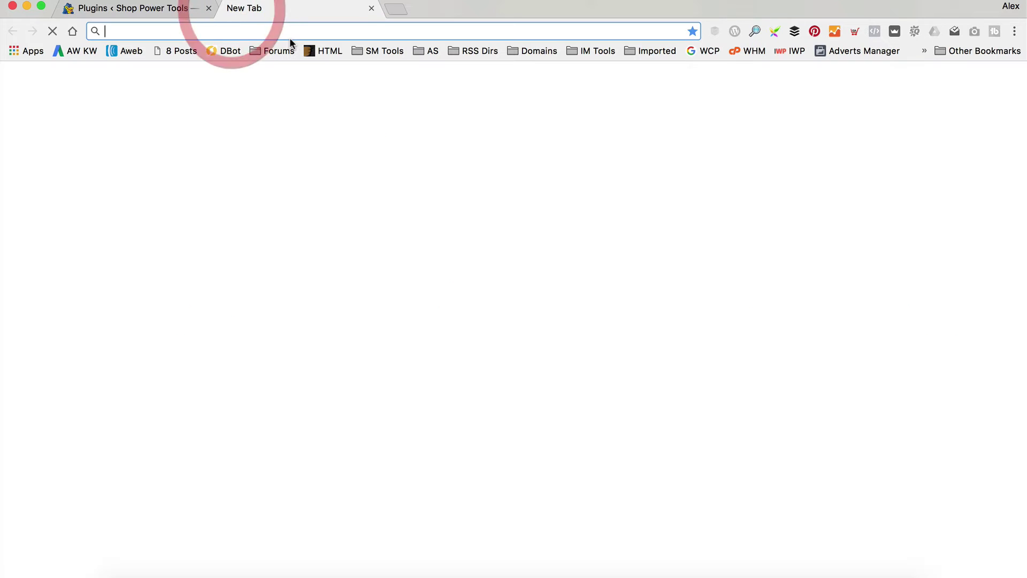
text(themeforest.net)
key(Return)
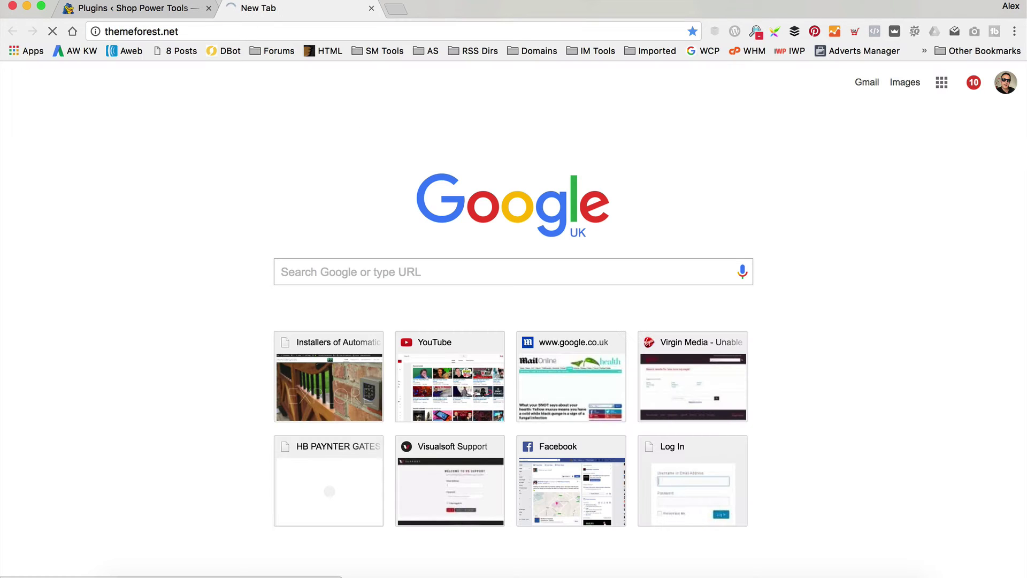
mouse_move(728, 83)
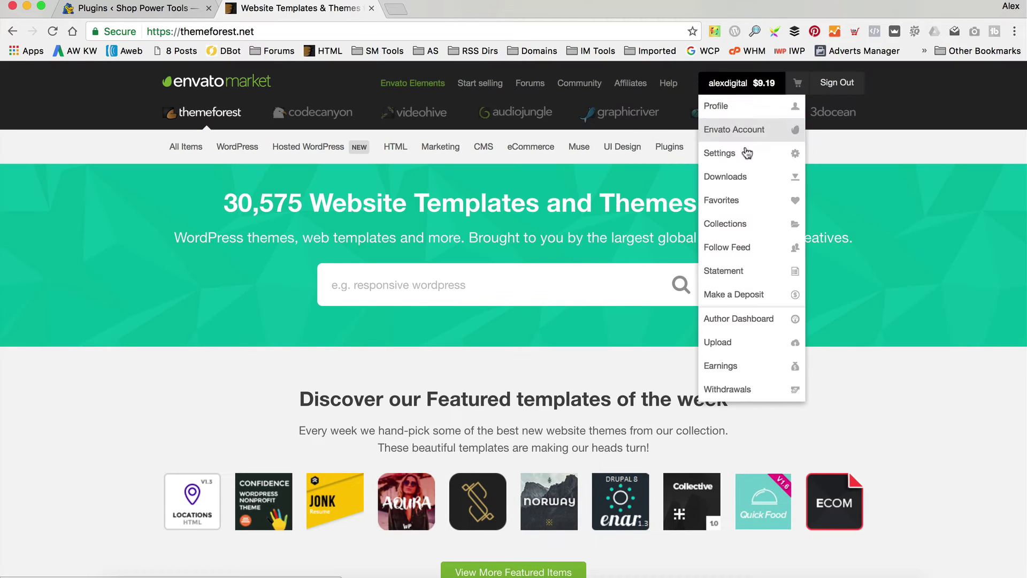
click(745, 176)
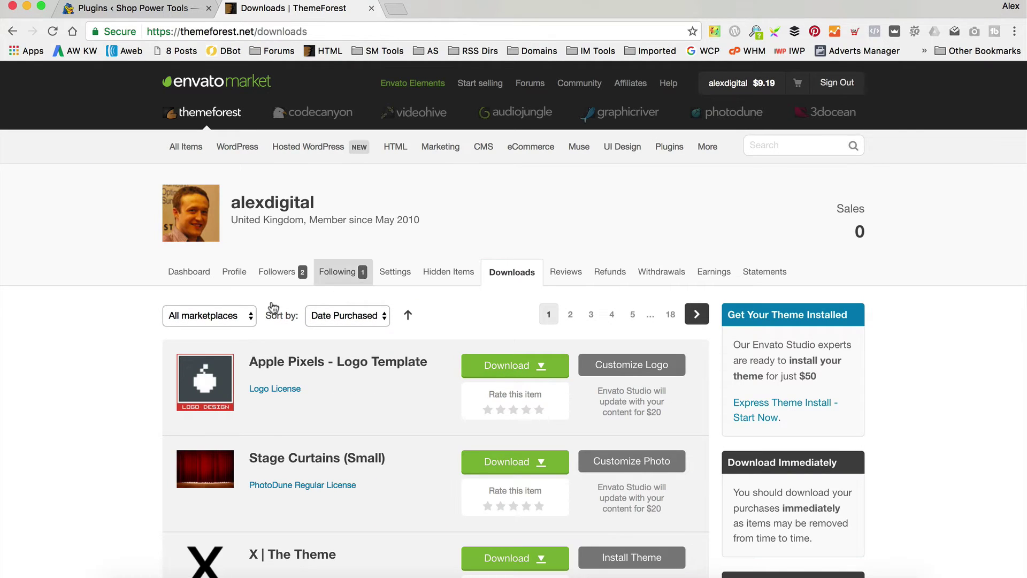
click(234, 315)
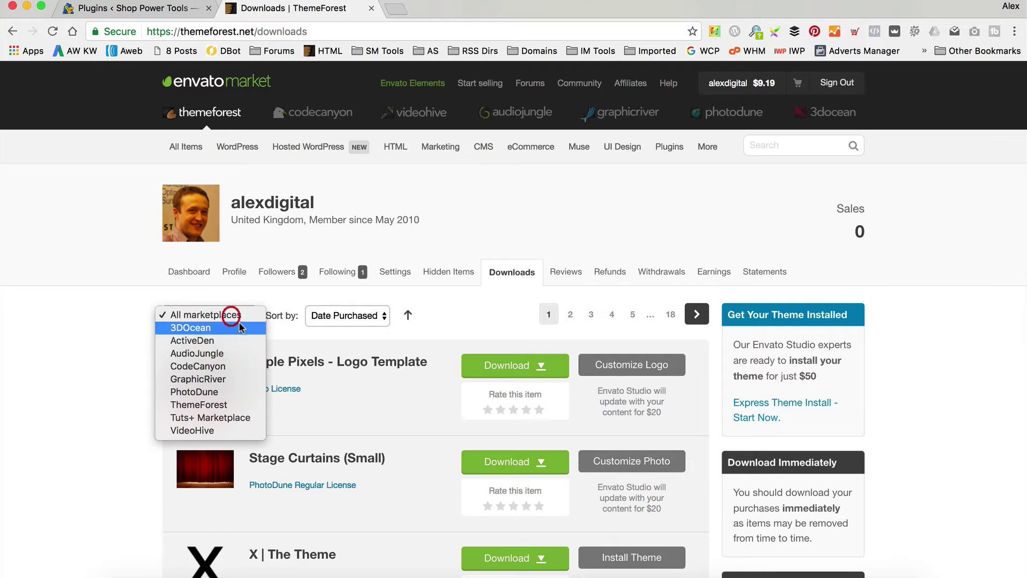
click(235, 408)
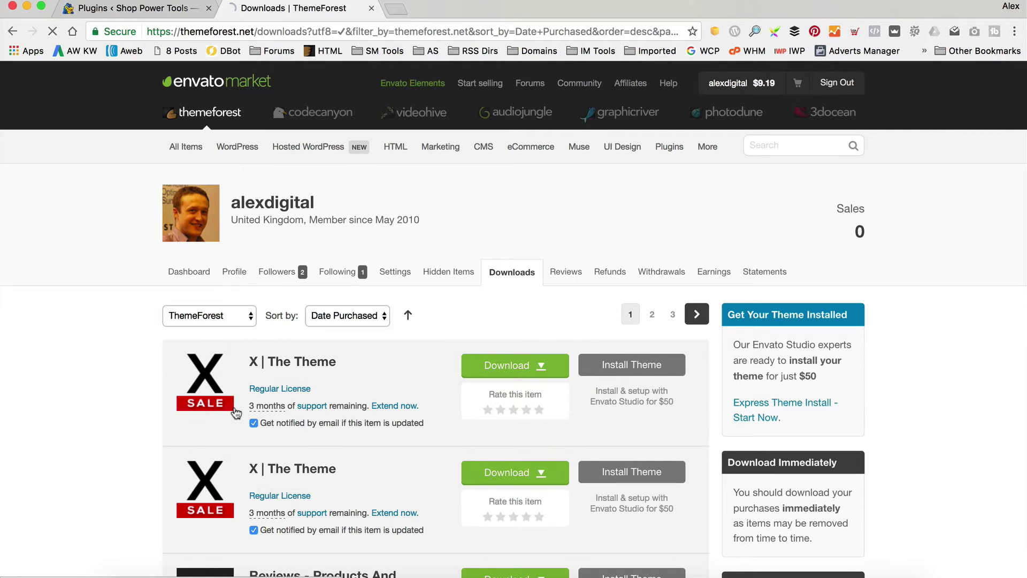
scroll(418, 345, down, 2)
scroll(402, 354, down, 3)
scroll(389, 337, down, 3)
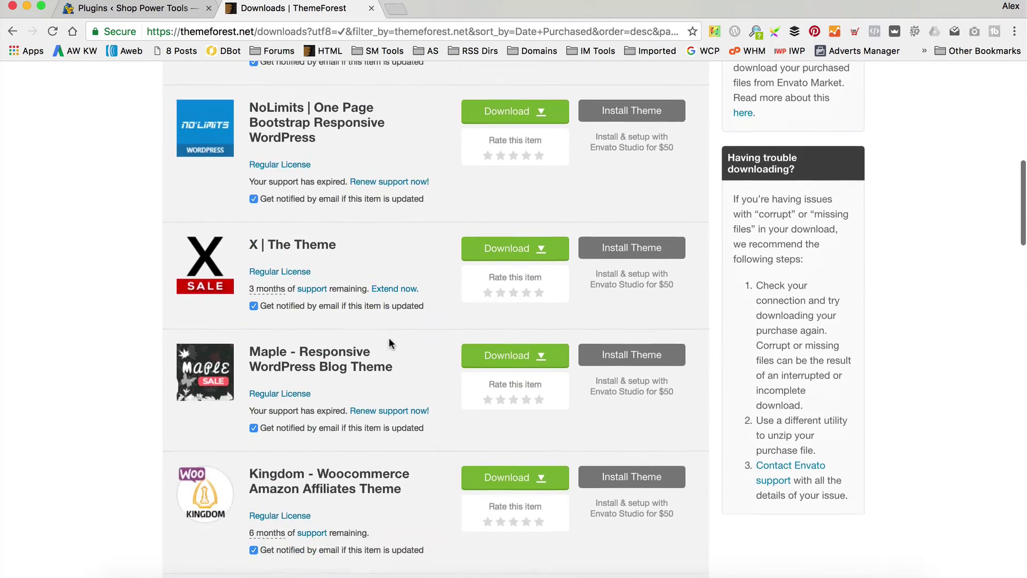
scroll(389, 338, down, 5)
scroll(389, 337, down, 2)
scroll(389, 344, down, 3)
scroll(357, 440, down, 3)
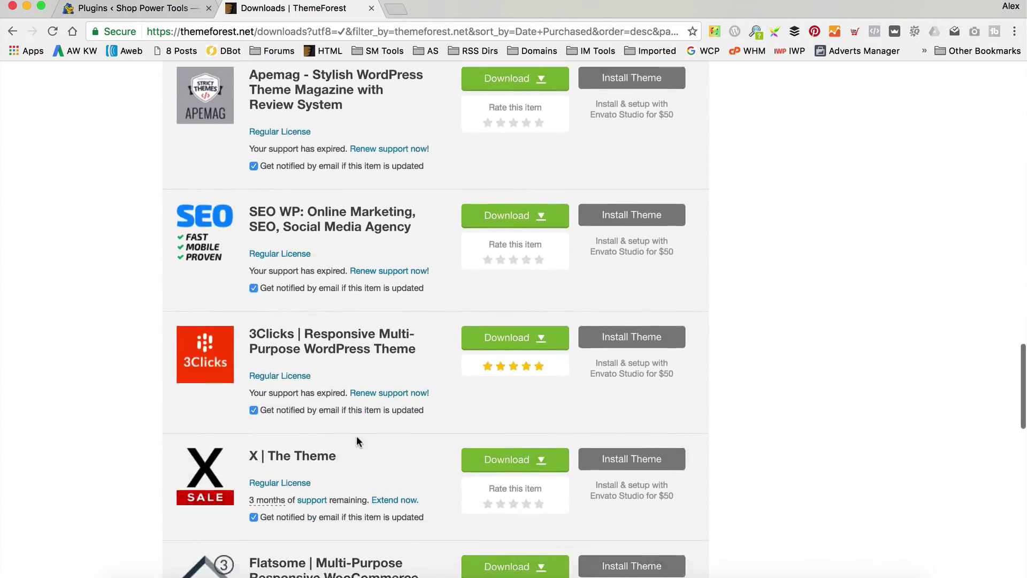
scroll(356, 440, down, 4)
scroll(356, 440, down, 1)
scroll(357, 440, up, 2)
scroll(419, 428, up, 3)
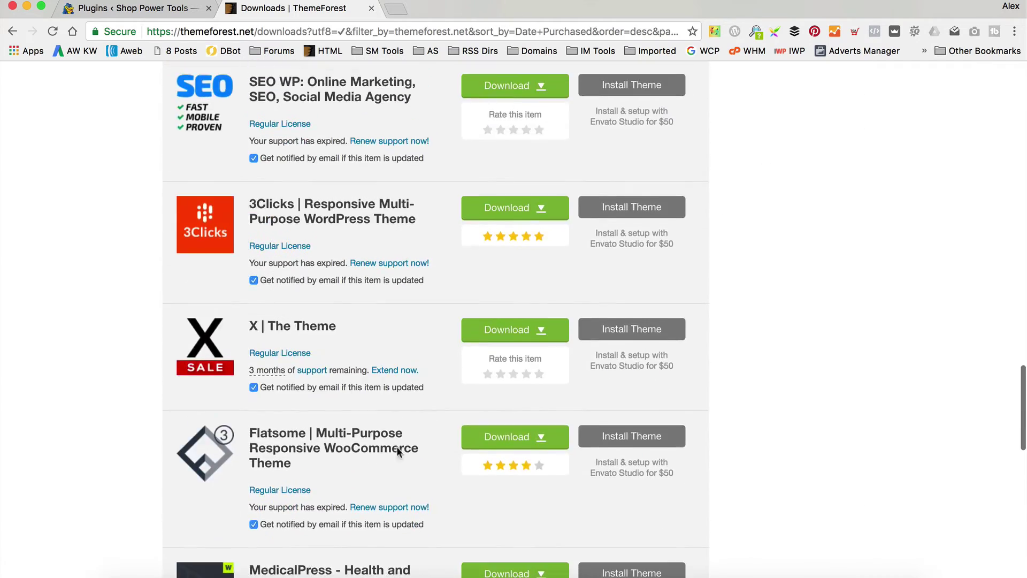
click(519, 441)
scroll(519, 439, down, 1)
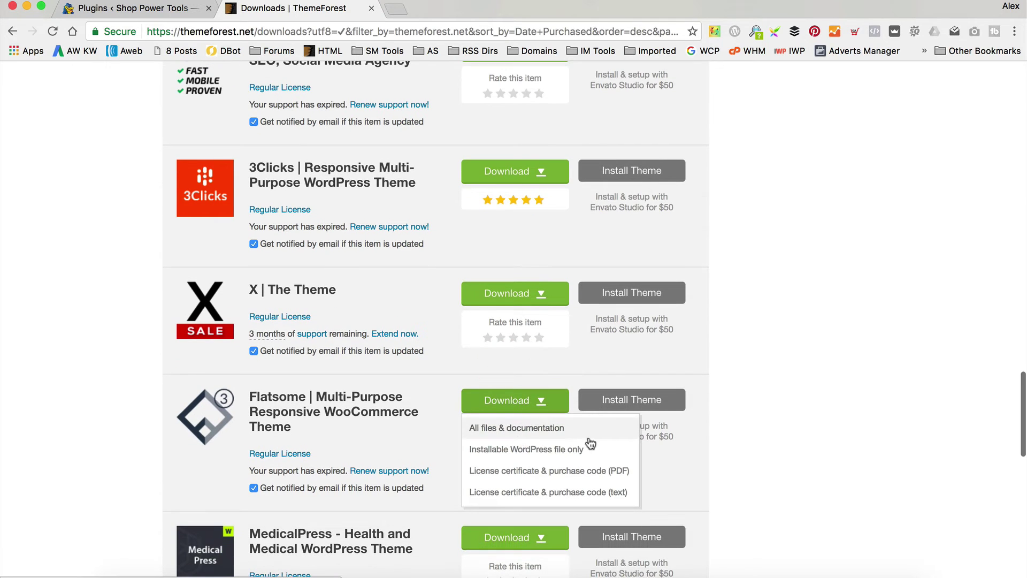
Save the Flatsome zip to a new Downloads folder 'Flatsome Example update' and show it in Finder
click(562, 432)
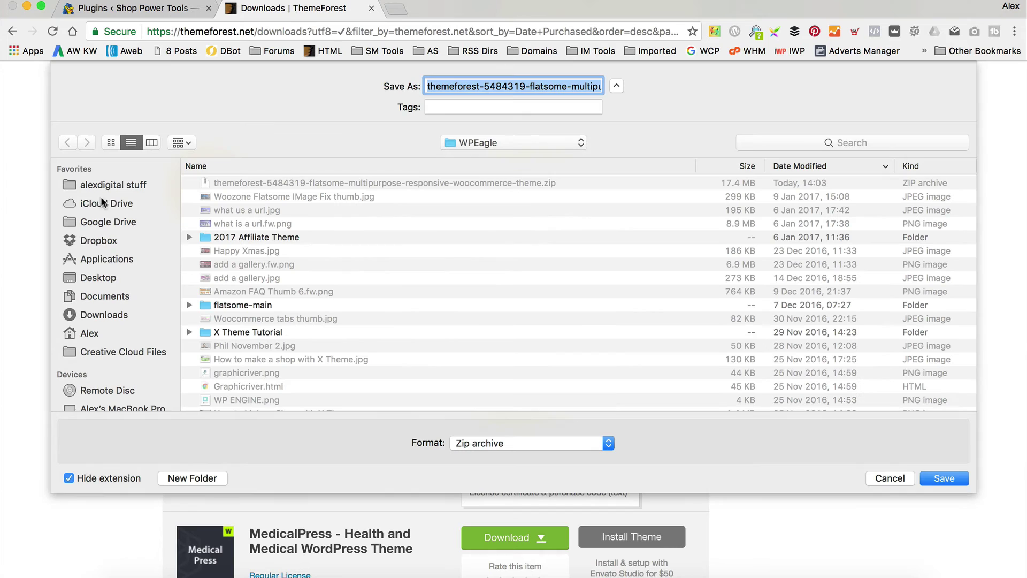
click(111, 314)
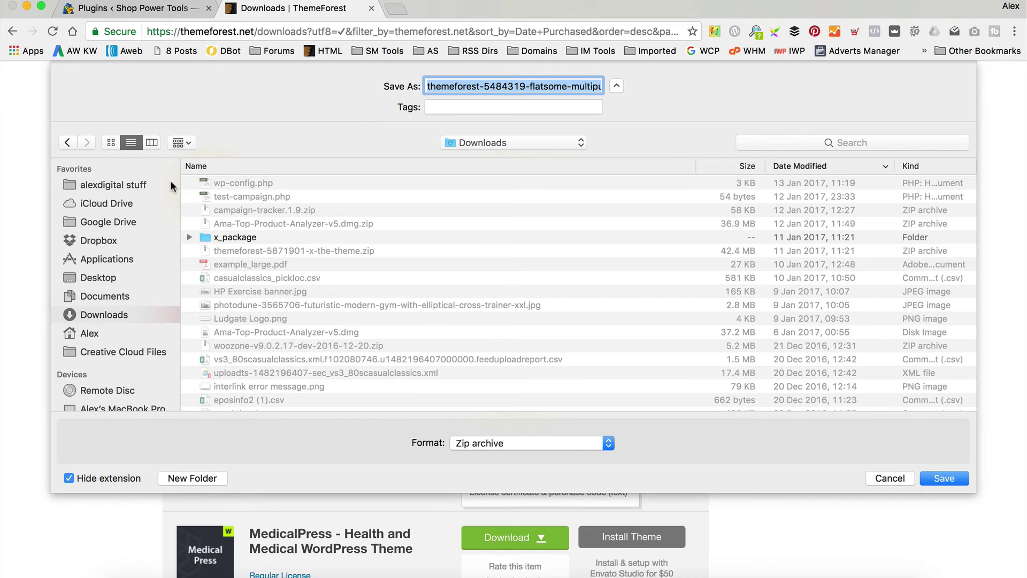
click(213, 479)
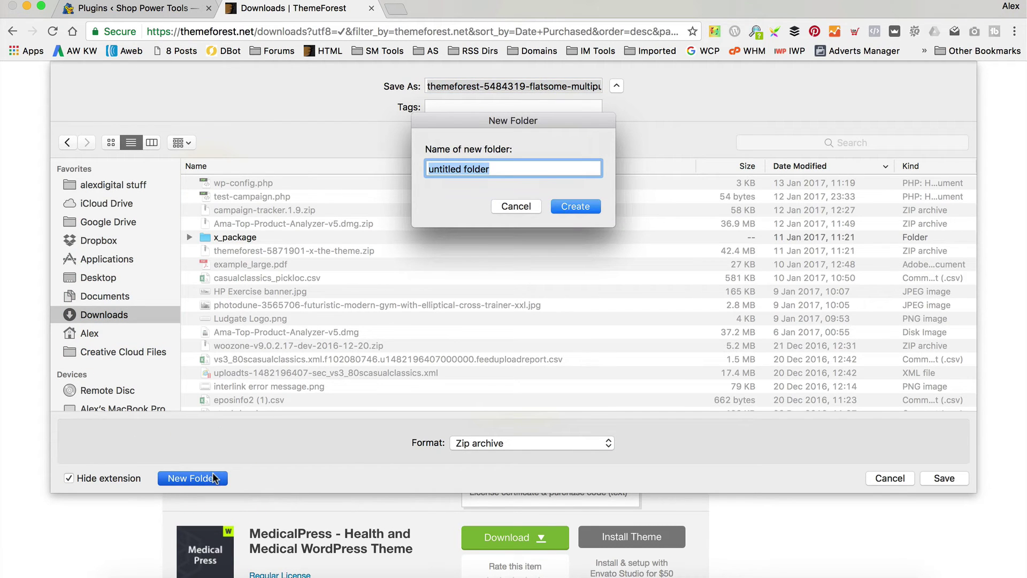
text(Flatsome Example updat)
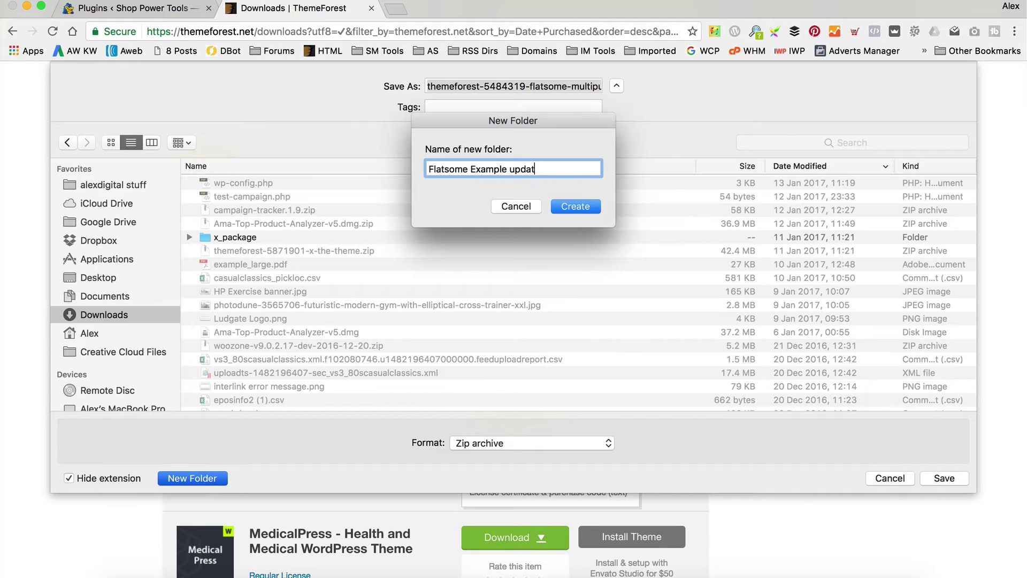
text(e)
key(Return)
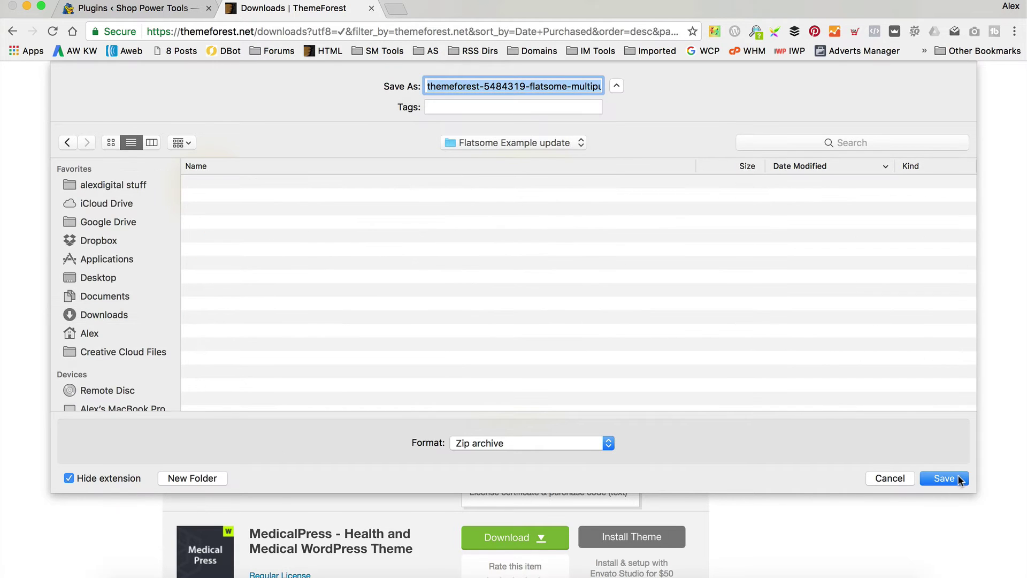
click(944, 479)
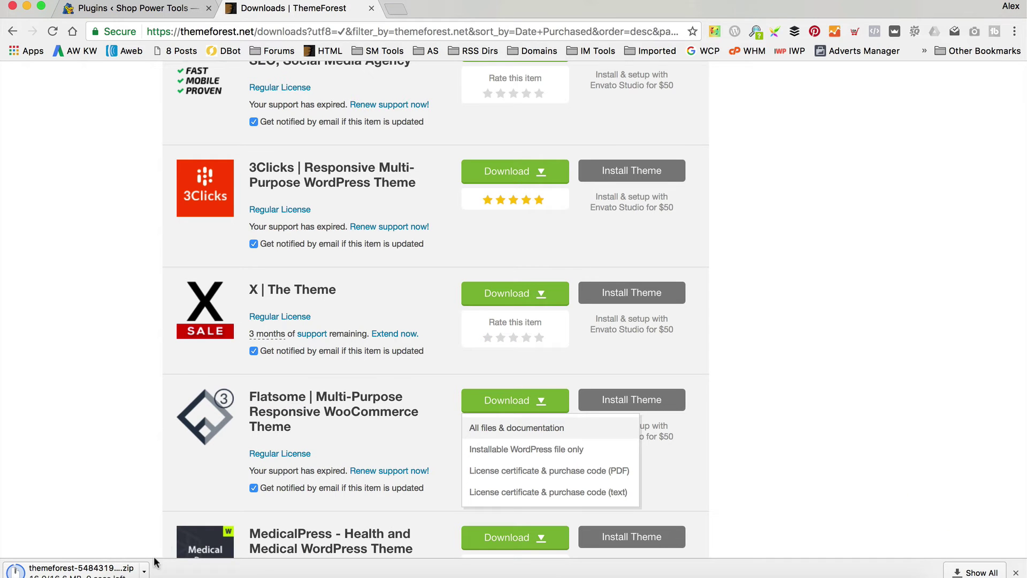
click(143, 572)
click(173, 550)
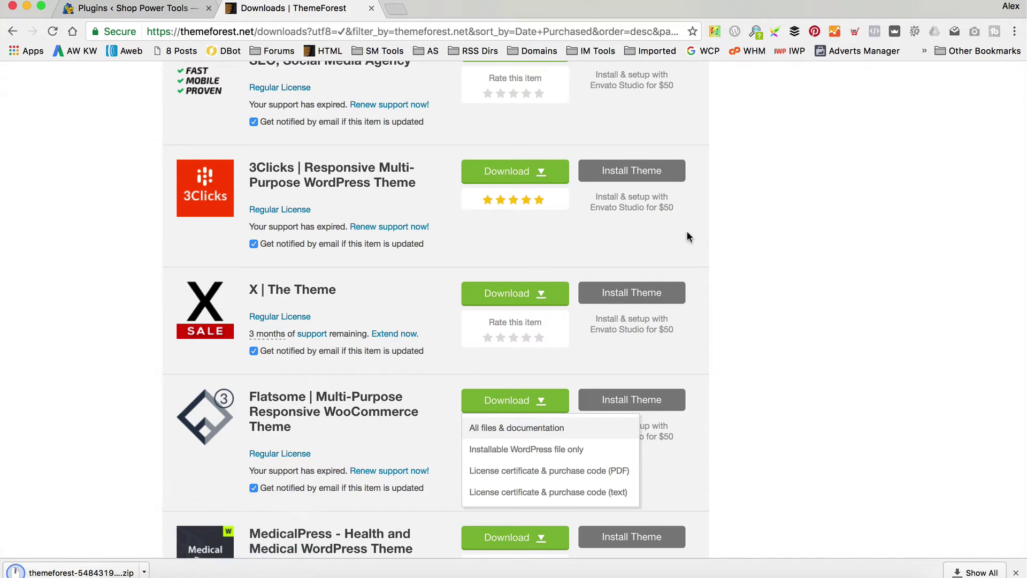
Extract the zip, then open flatsome-main, Theme Files and Flatsome 3.0 to reach flatsome-3.2.2.zip
double_click(388, 206)
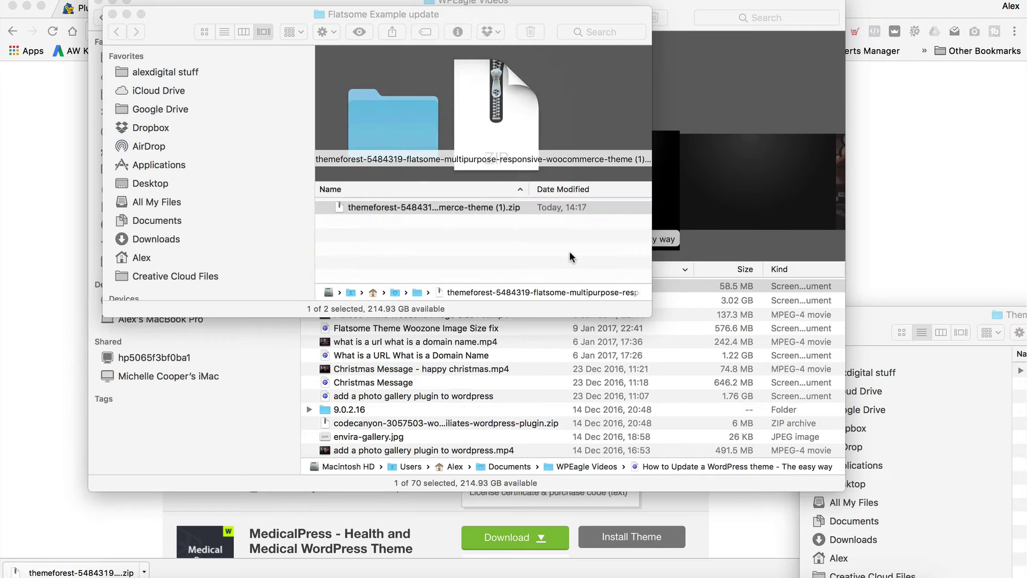
click(393, 206)
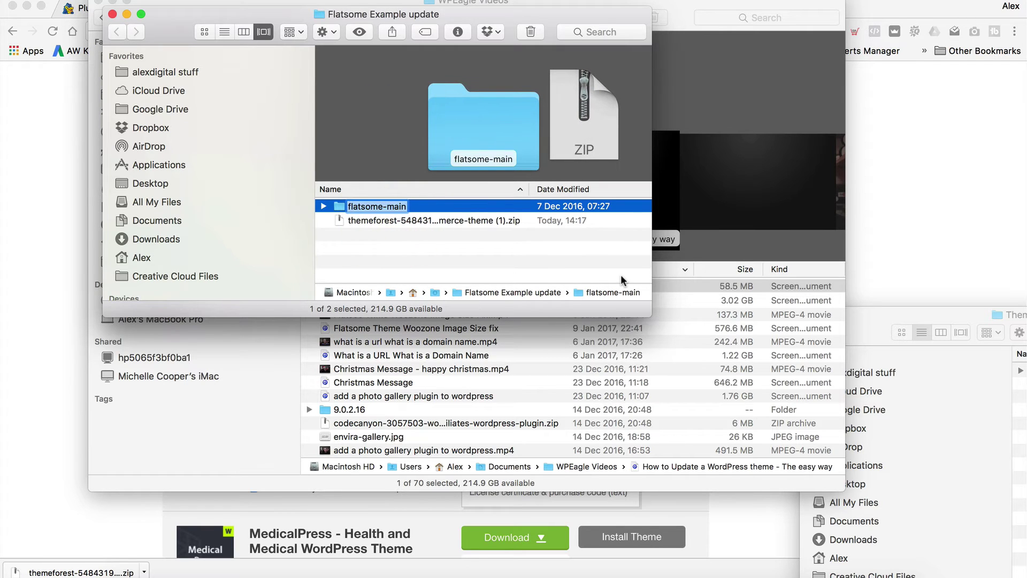
click(454, 247)
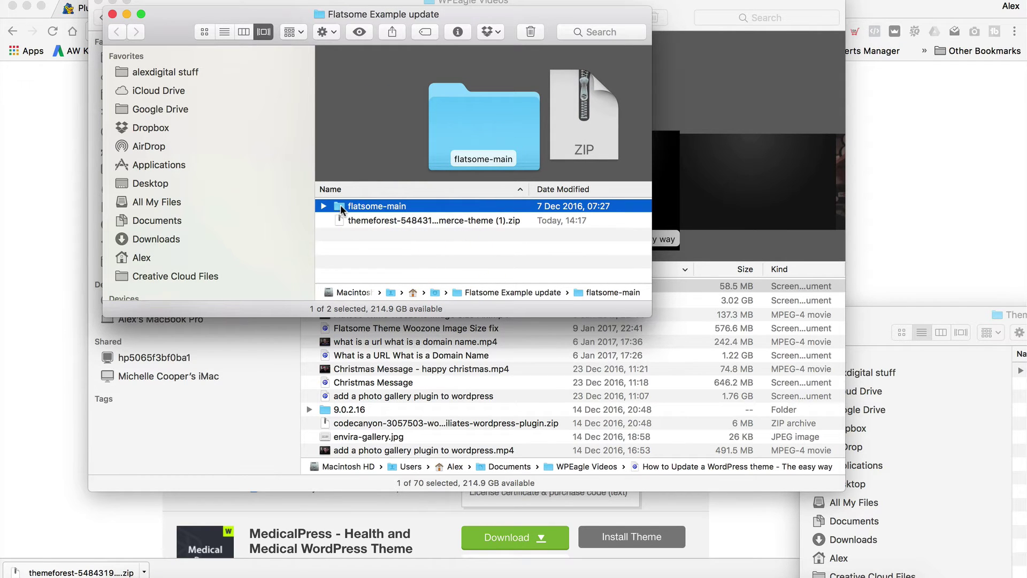
double_click(341, 205)
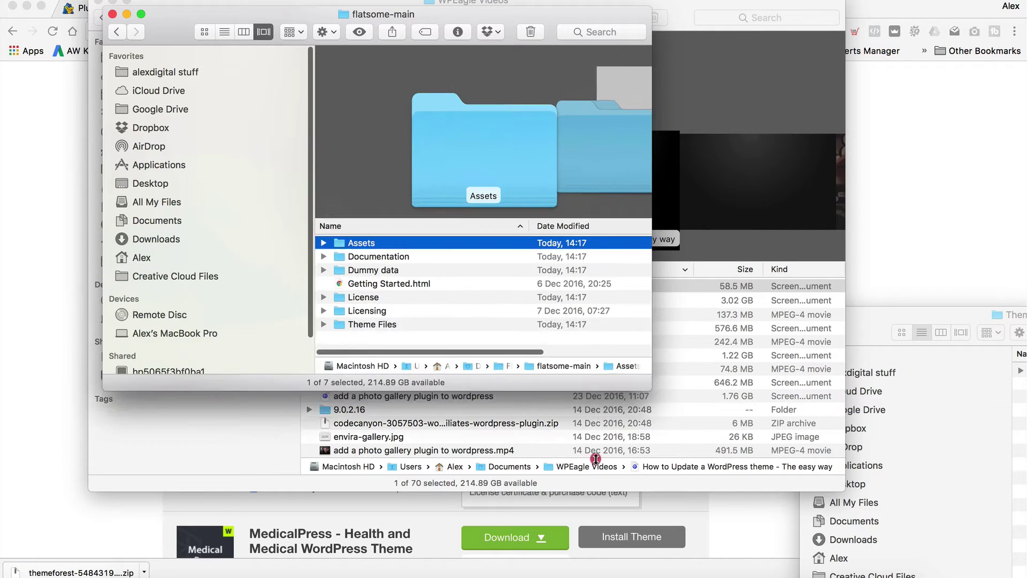
drag(501, 317, 502, 500)
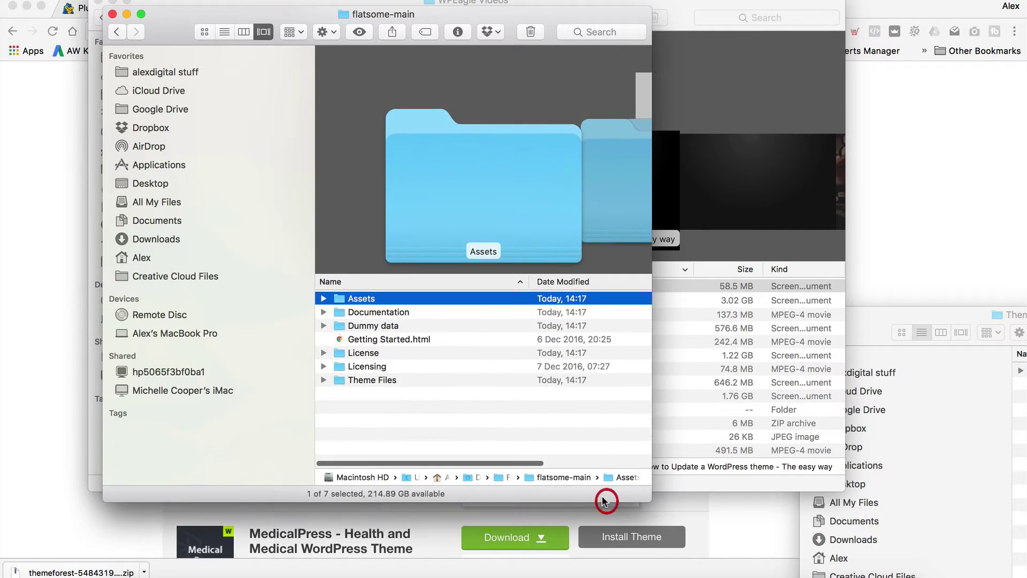
double_click(366, 380)
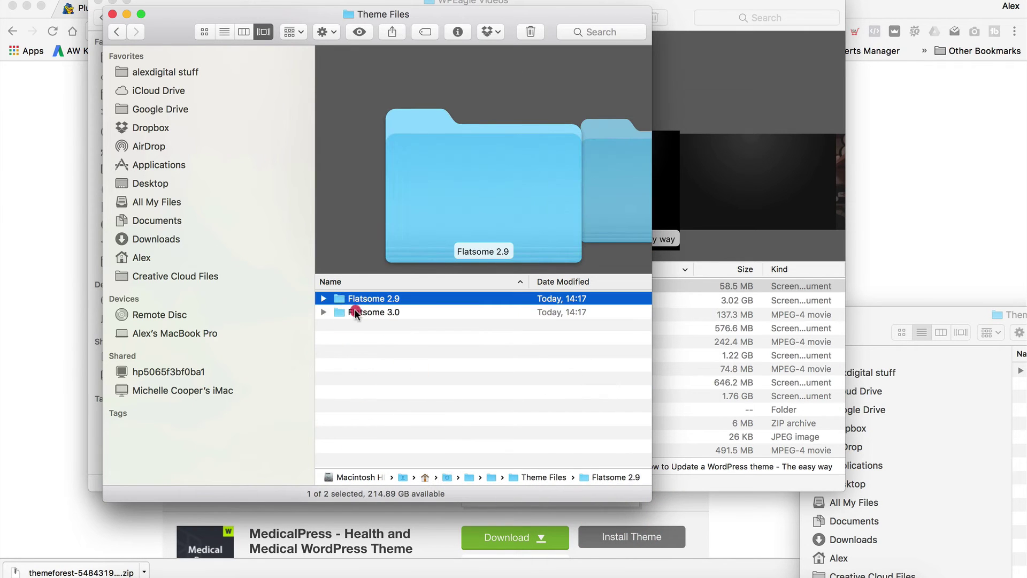
double_click(354, 312)
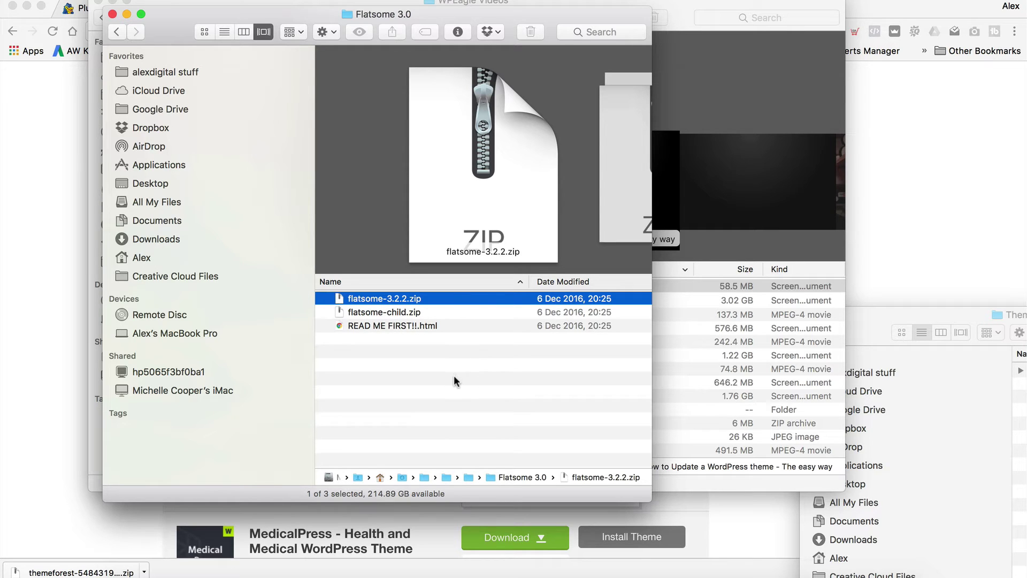
Return to the WordPress admin tab and open Appearance > Themes
click(59, 150)
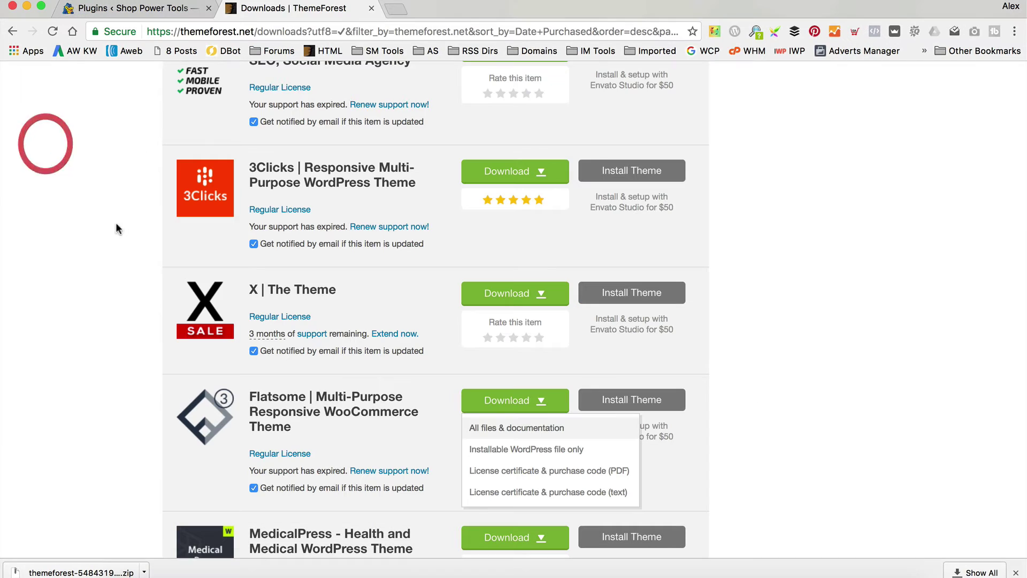
click(132, 8)
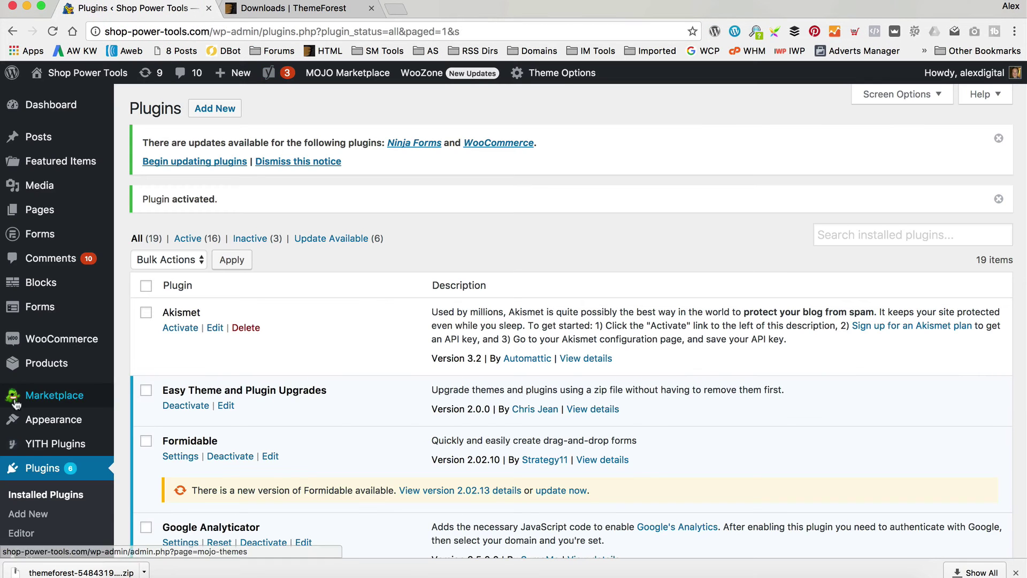
scroll(24, 362, down, 3)
scroll(129, 482, down, 2)
scroll(42, 259, down, 2)
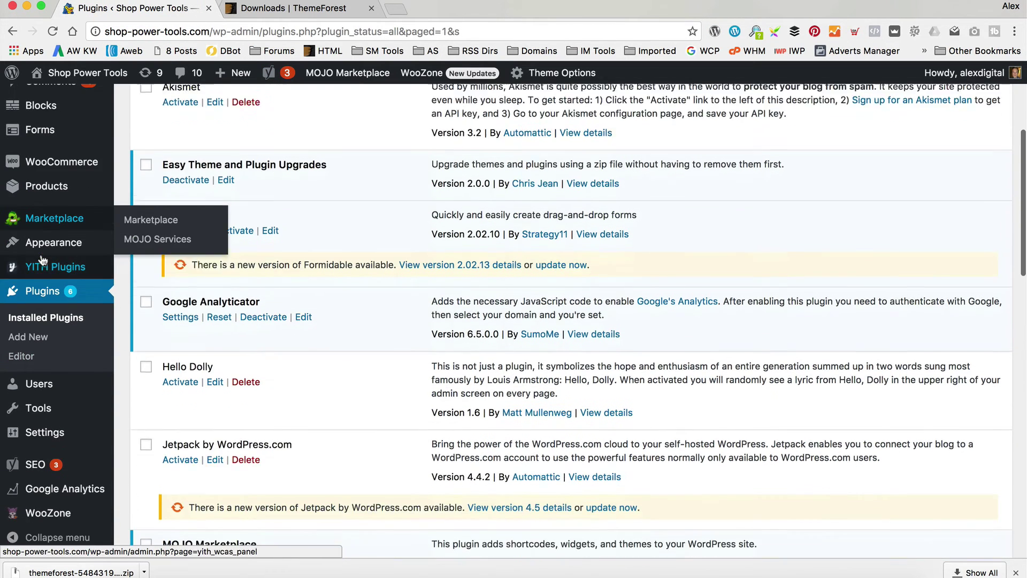
scroll(42, 258, down, 1)
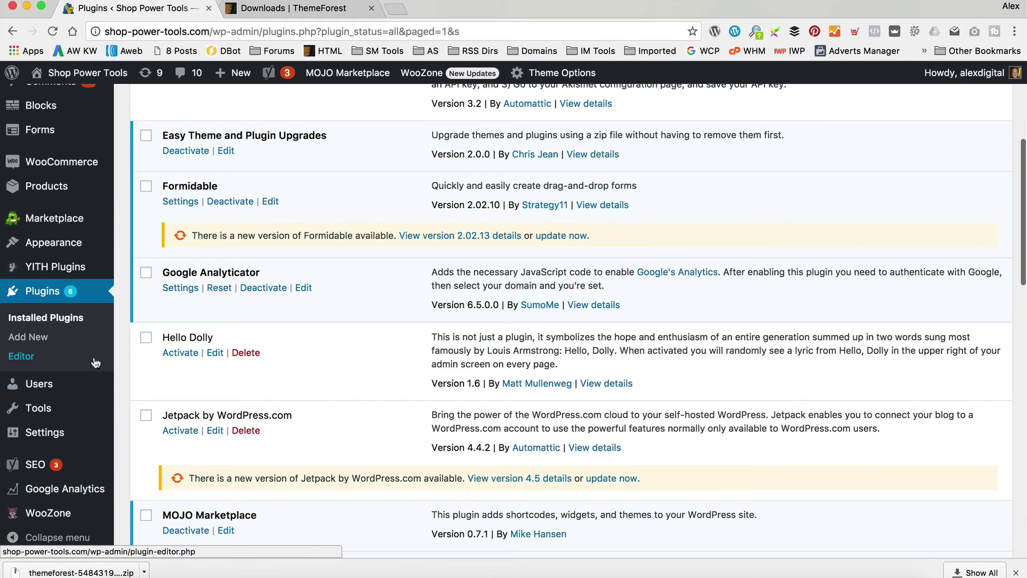
mouse_move(53, 242)
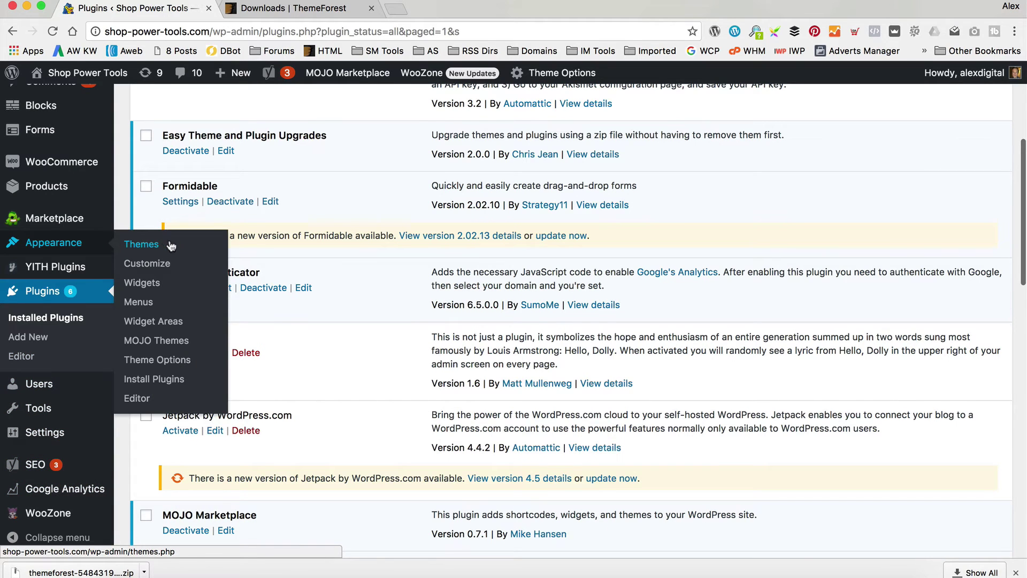
click(274, 288)
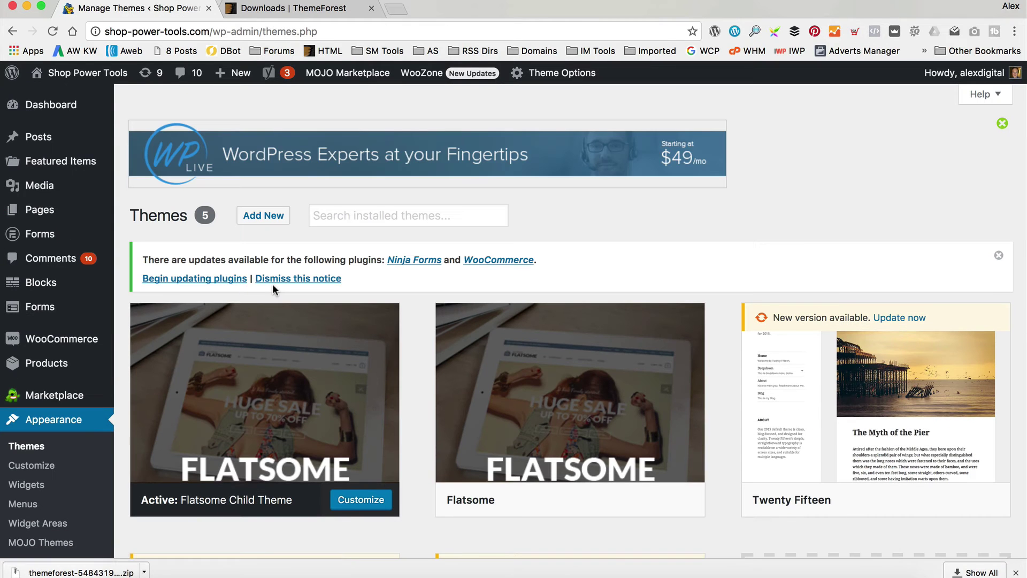
Start a theme upload via Add New > Upload Theme and begin choosing the zip file
click(259, 222)
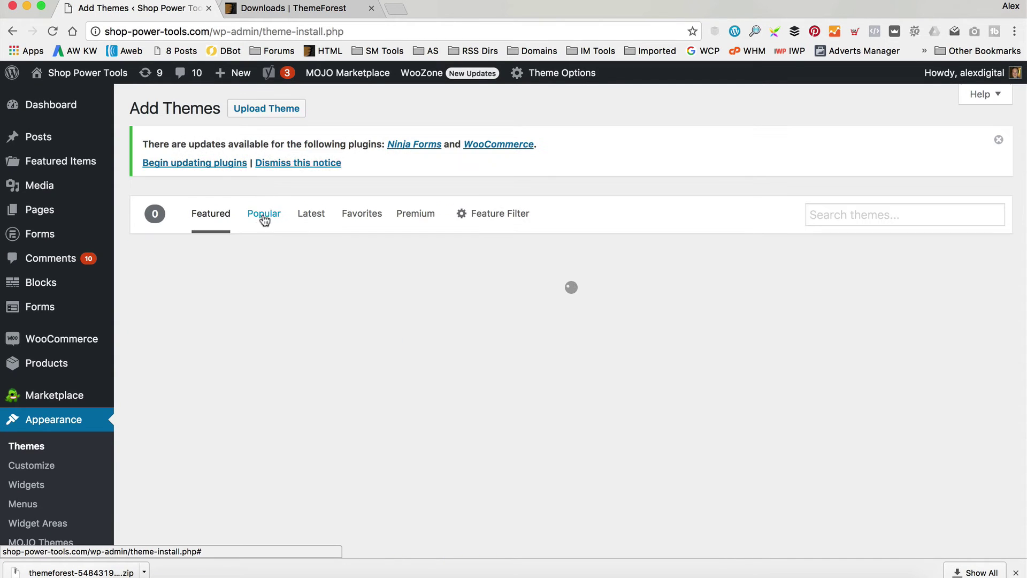
click(290, 111)
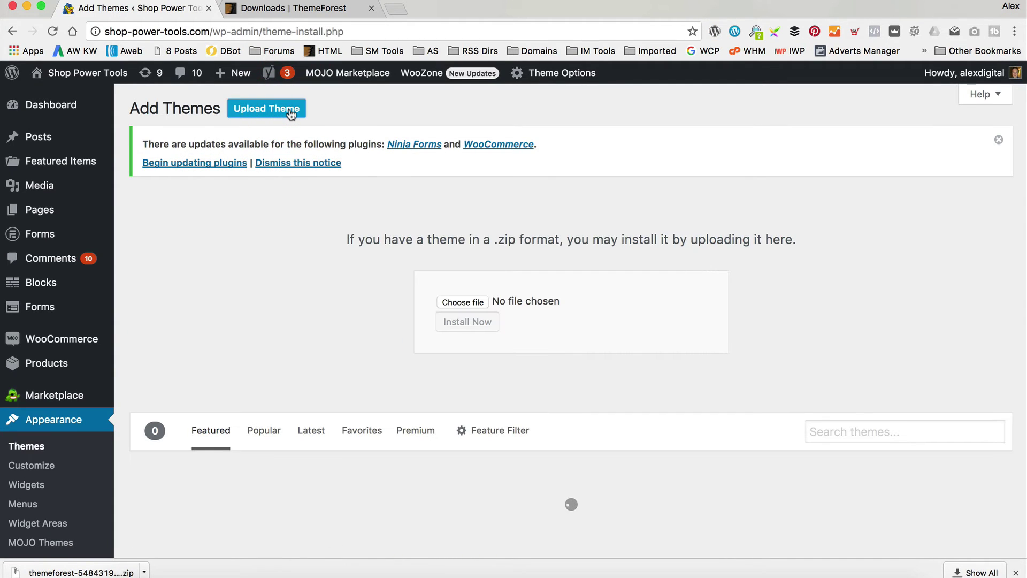
click(464, 302)
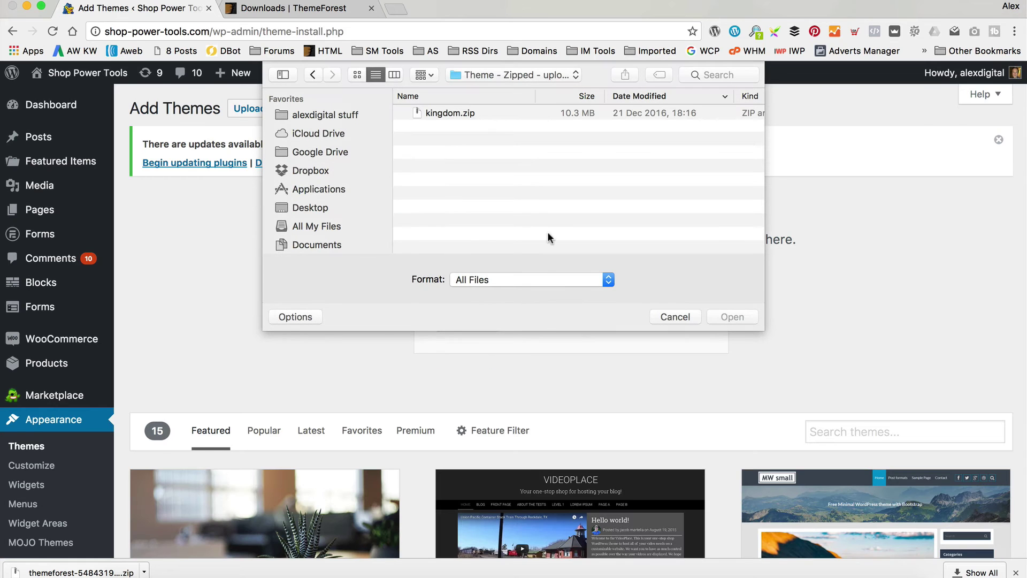
click(325, 115)
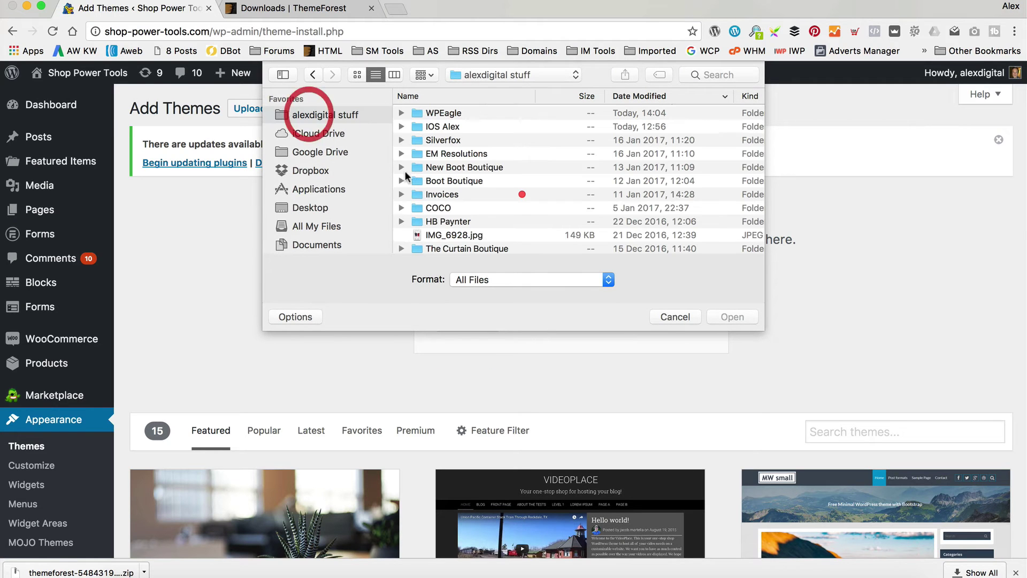
scroll(314, 219, down, 2)
scroll(315, 219, down, 1)
Pick flatsome-3.2.2.zip from Downloads > Flatsome Example update > flatsome-main > Flatsome 3.0 and install it
click(317, 232)
click(455, 113)
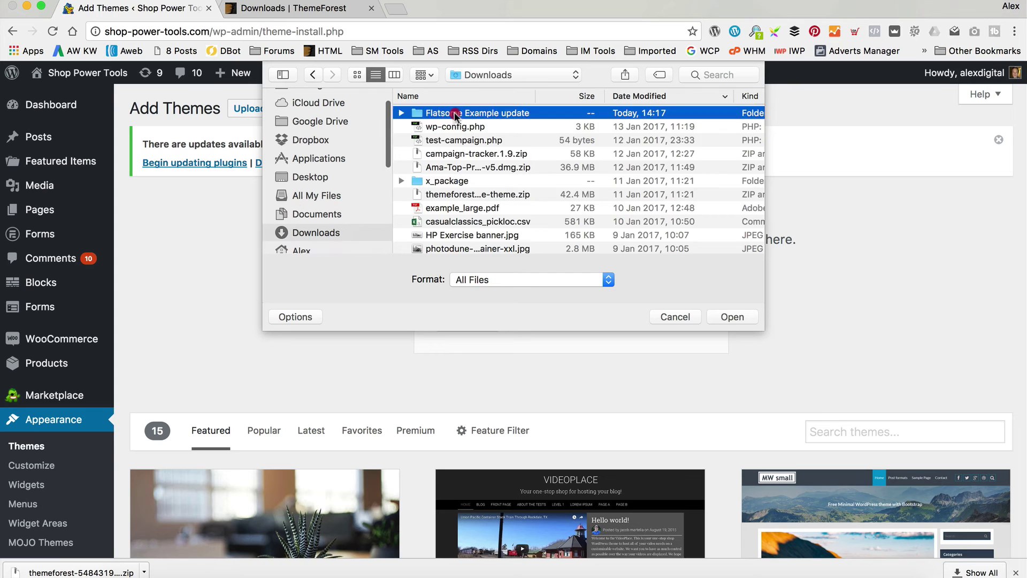
double_click(454, 112)
click(475, 110)
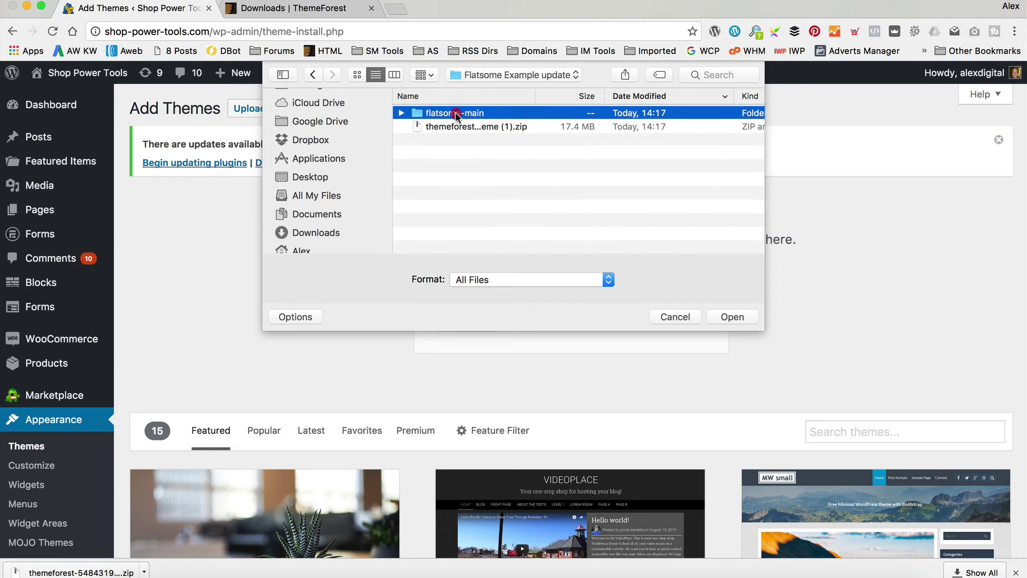
double_click(418, 115)
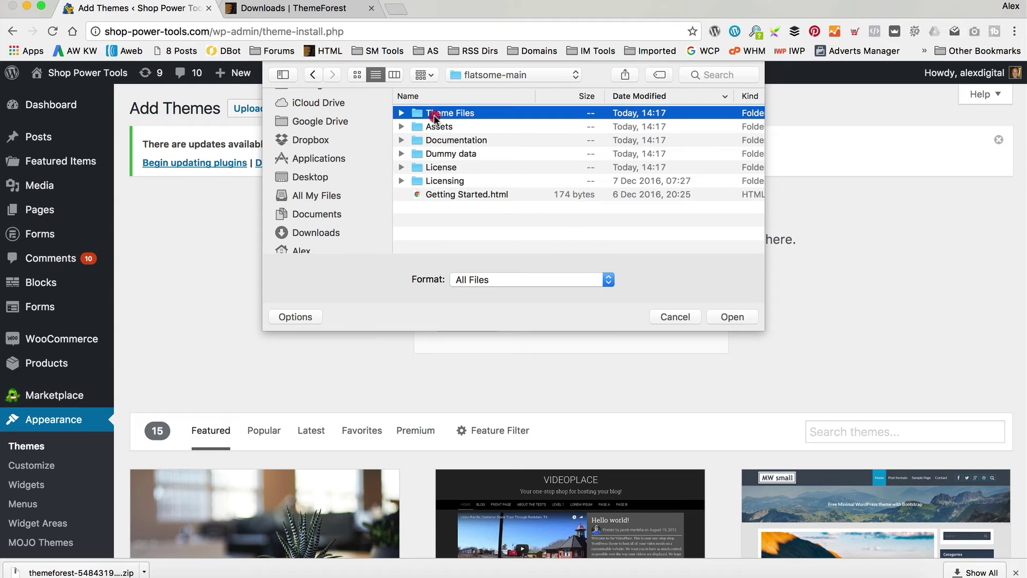
double_click(432, 113)
click(462, 113)
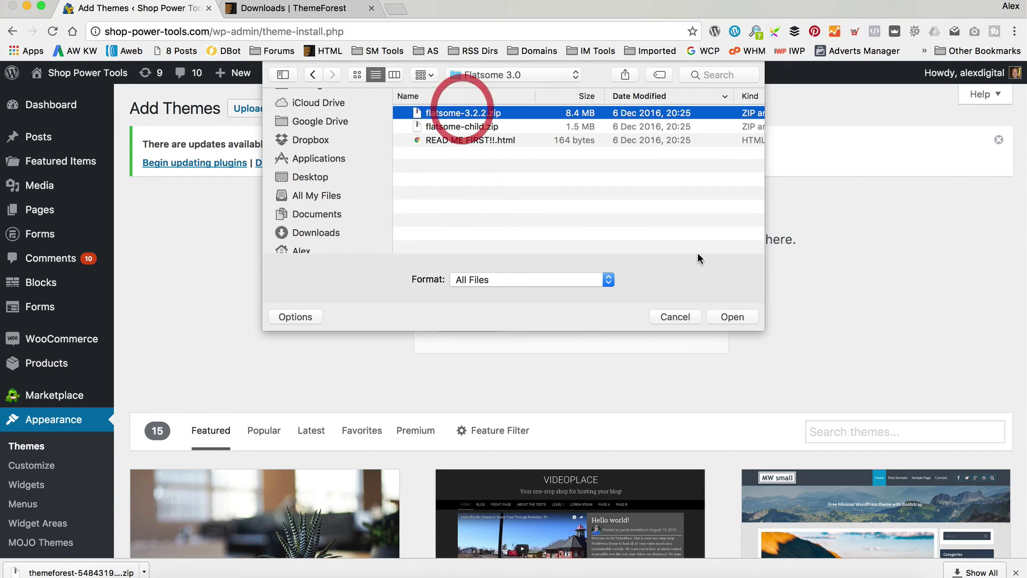
click(729, 316)
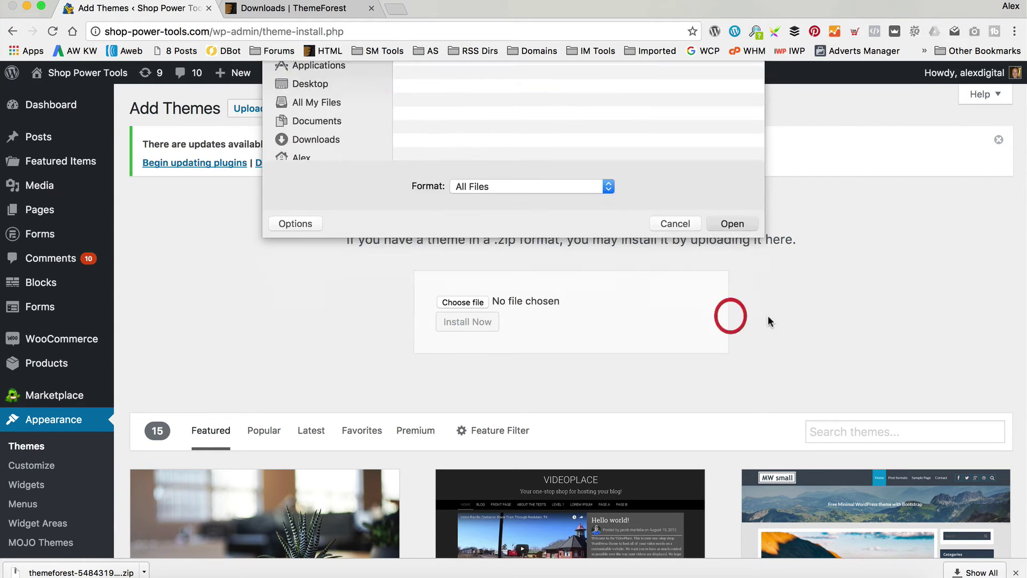
click(476, 323)
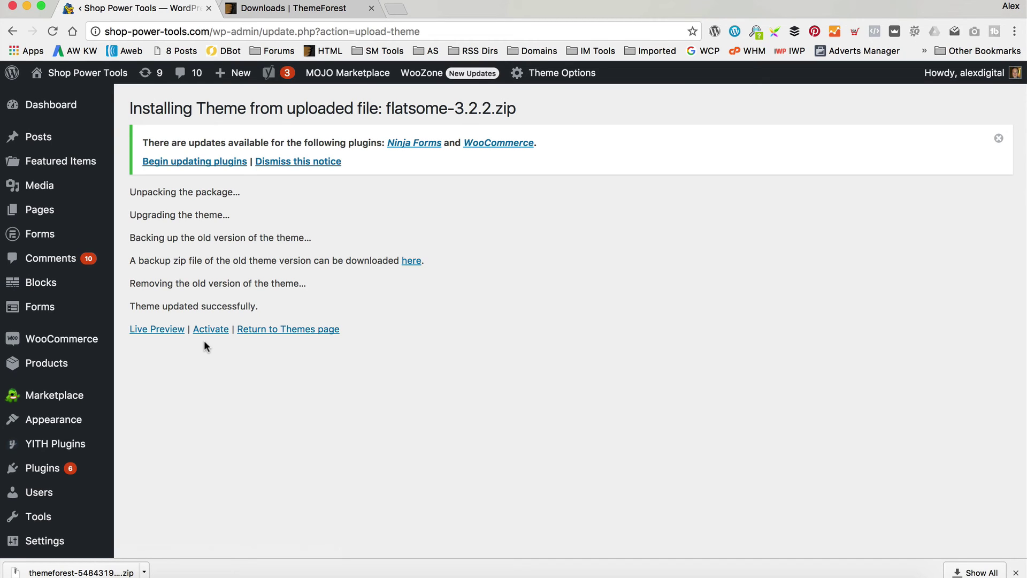
mouse_move(88, 72)
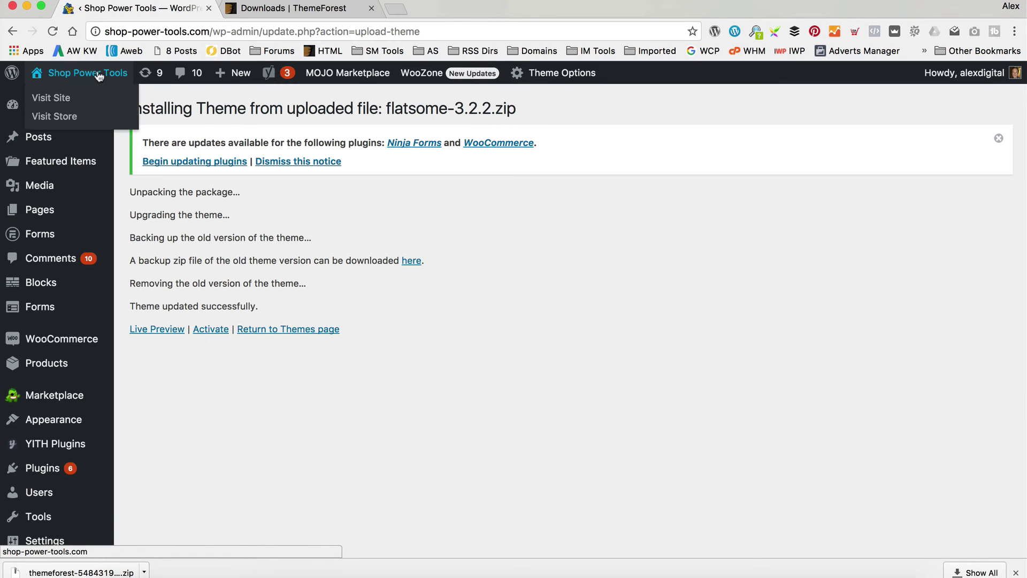
Confirm Flatsome's Theme Details show version 3.2.2, then visit the live site
click(273, 329)
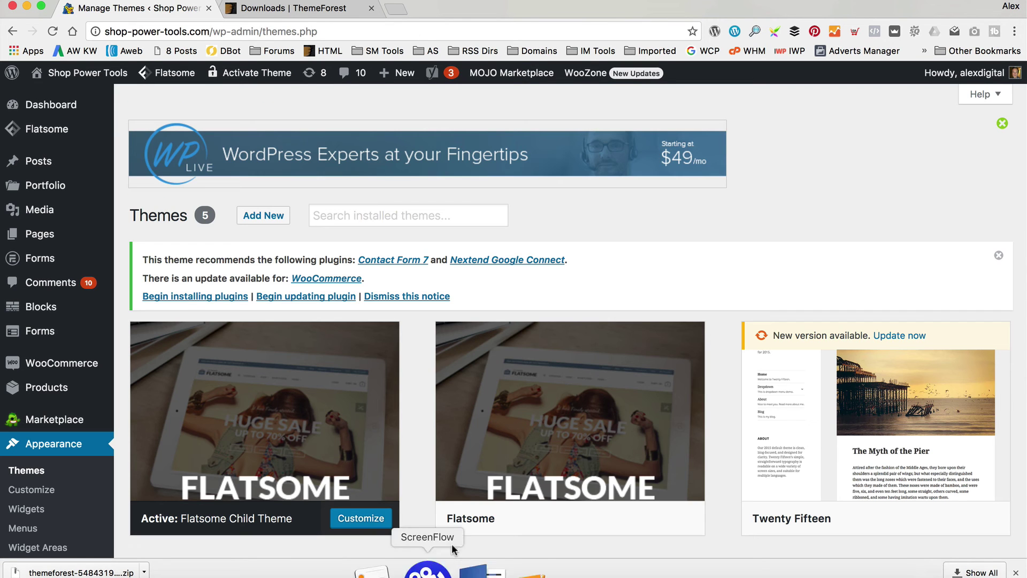
mouse_move(570, 417)
click(679, 416)
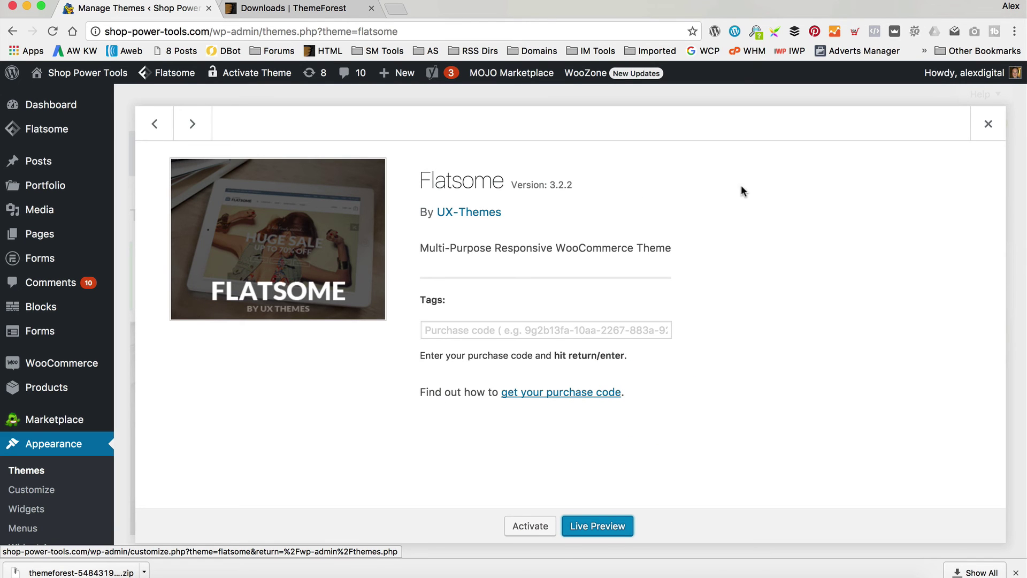
click(987, 123)
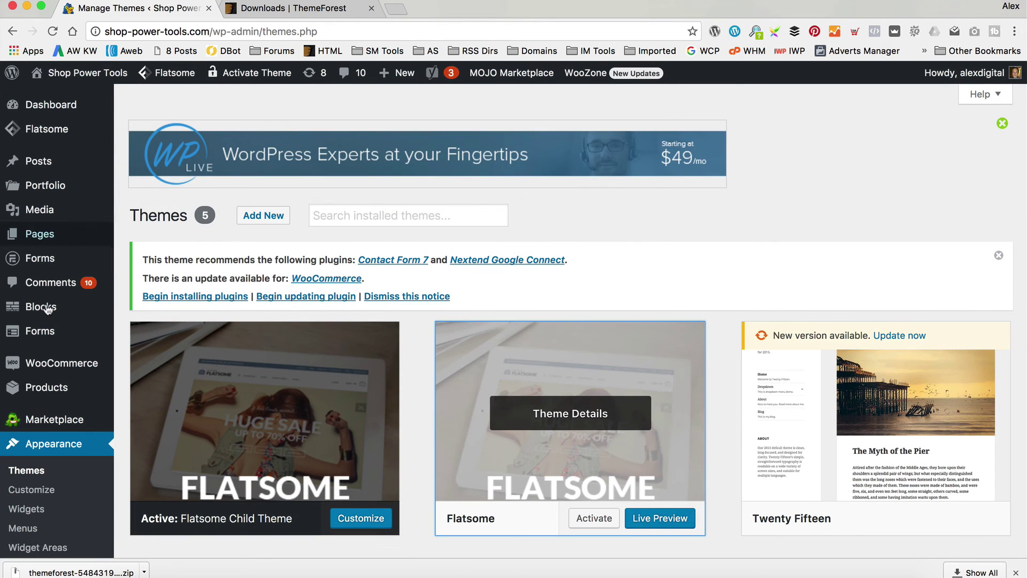
click(101, 95)
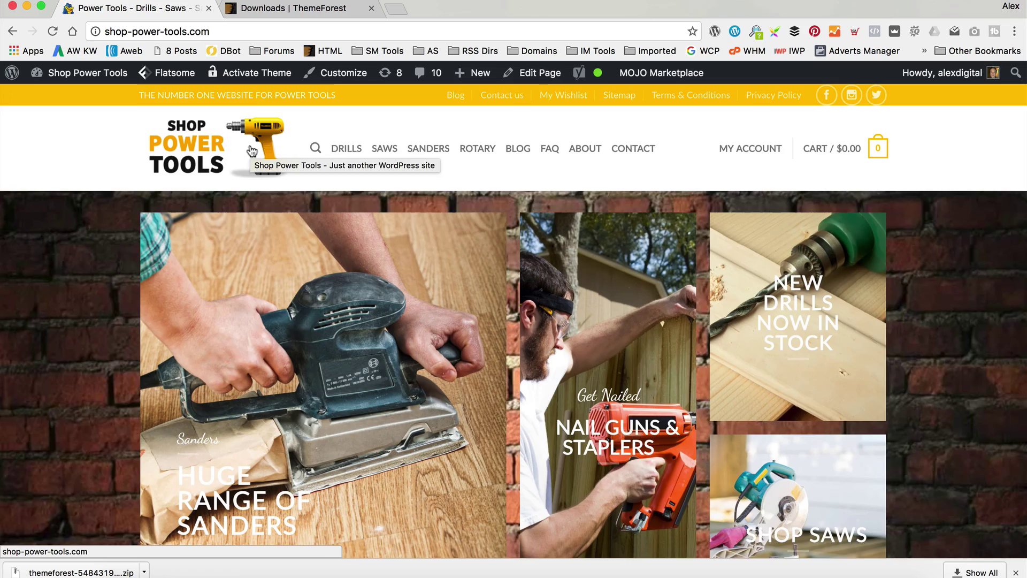
scroll(255, 152, down, 5)
scroll(256, 148, down, 5)
scroll(255, 148, down, 5)
scroll(256, 148, down, 5)
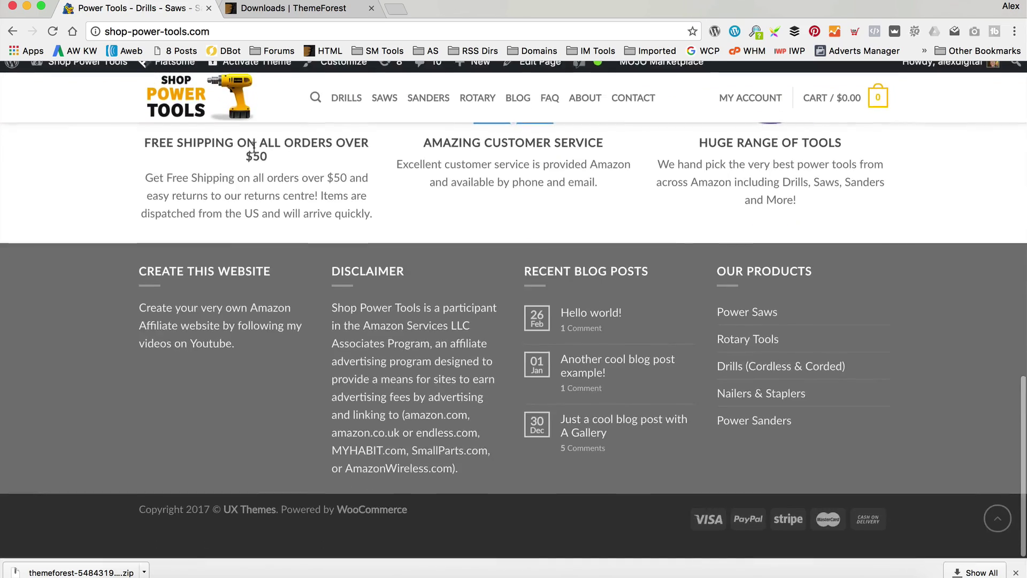
scroll(255, 149, up, 20)
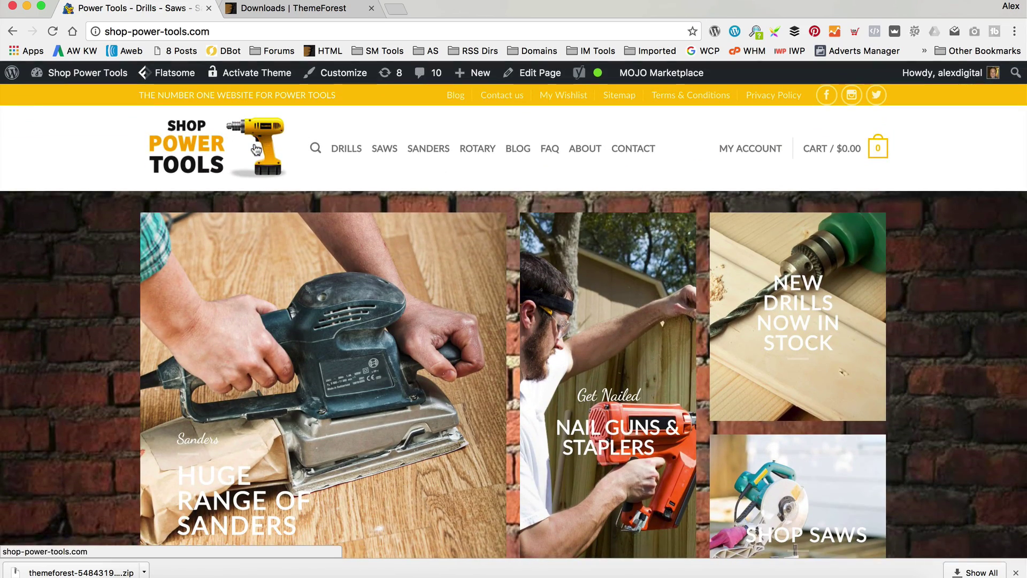